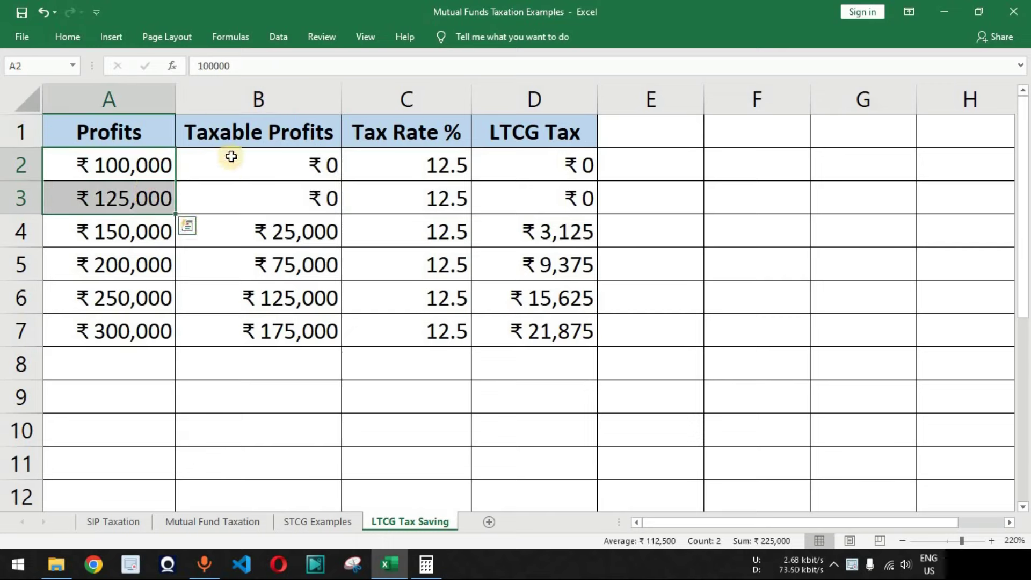
# Examine the tax rate column, the LTCG tax in D2:D3, and the profit, taxable profit, rate and tax cells of row 4.
pyautogui.click(426, 138)
pyautogui.moveTo(426, 155); pyautogui.dragTo(420, 331)
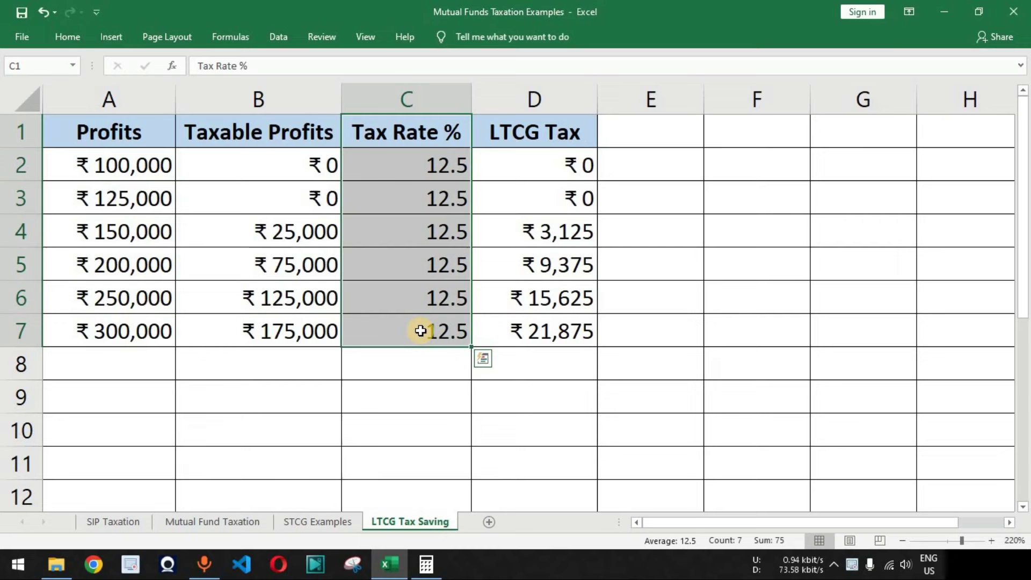
pyautogui.moveTo(565, 166); pyautogui.dragTo(569, 193)
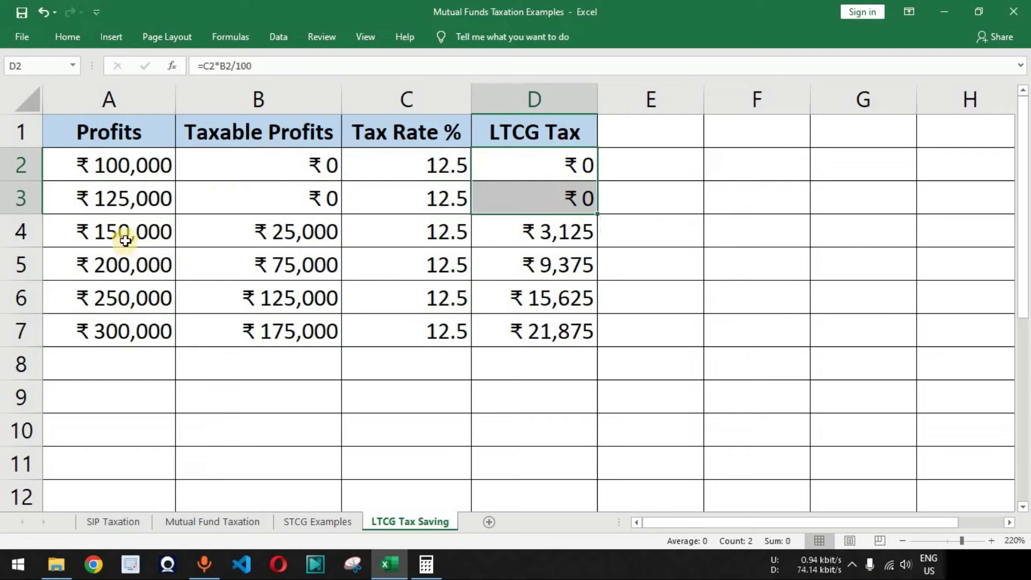
pyautogui.click(131, 236)
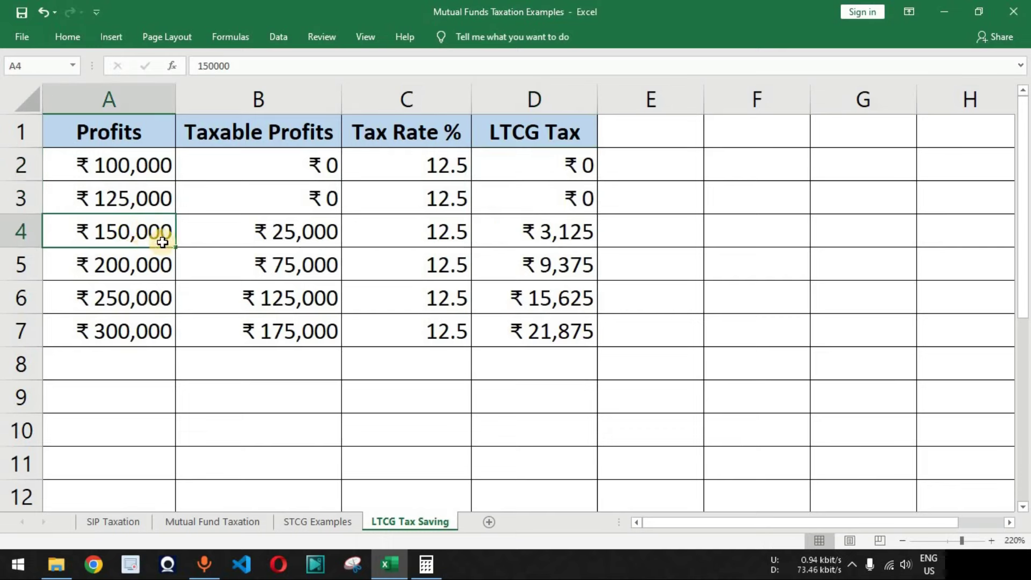
pyautogui.click(306, 234)
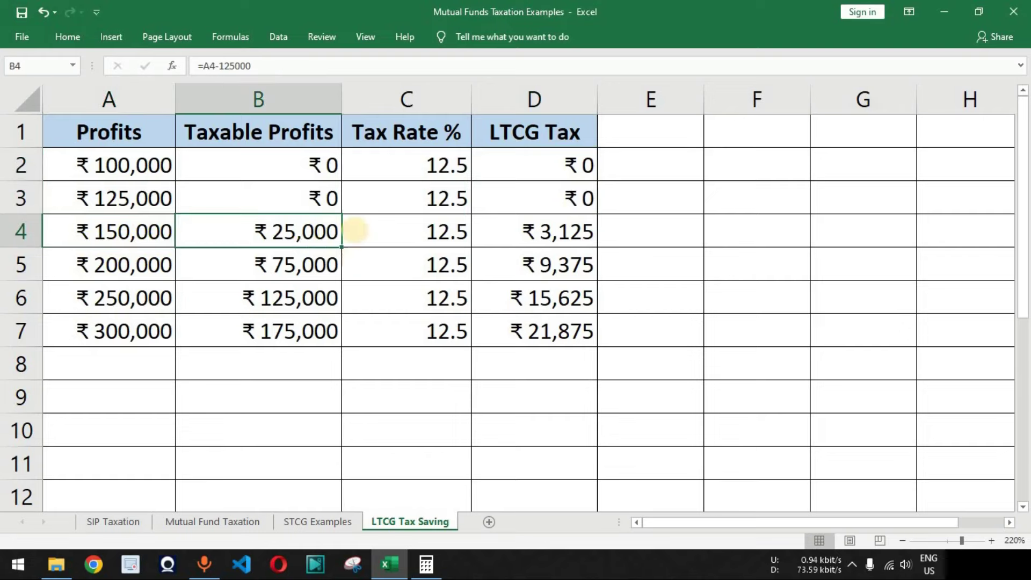
pyautogui.click(443, 237)
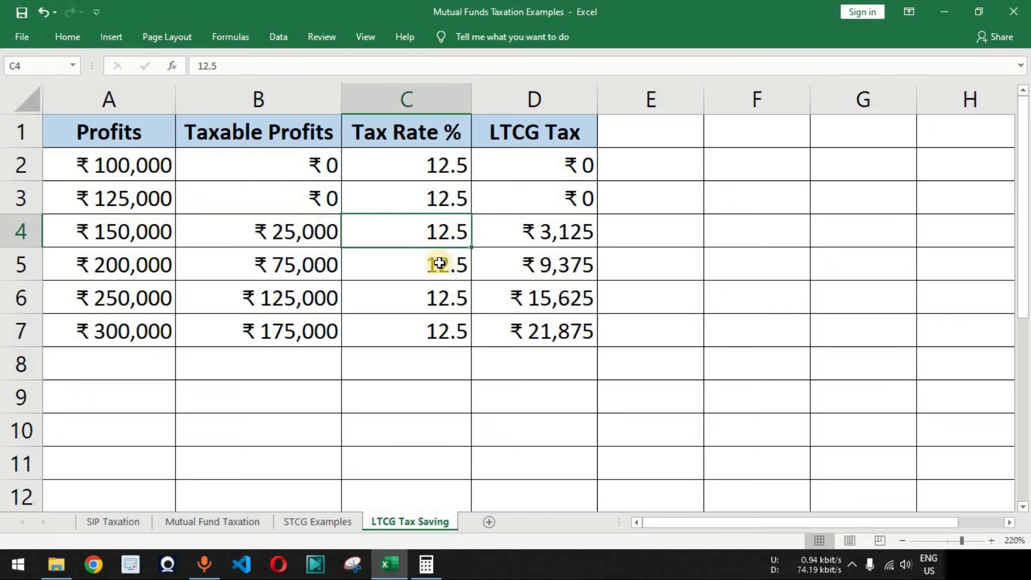
pyautogui.click(588, 242)
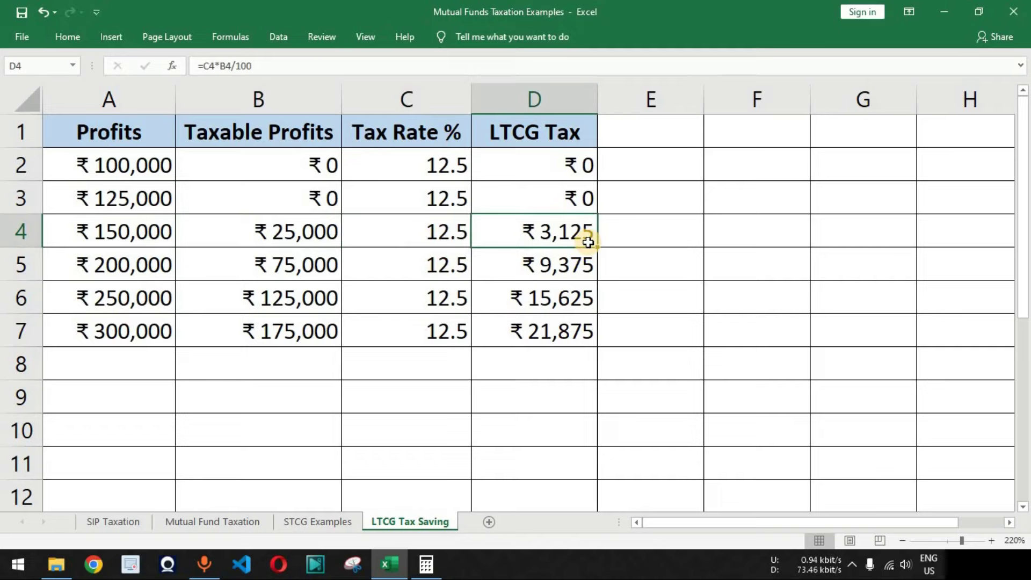
# Switch to Calculator, compute 25000 × 12.5 / 100 to check the row 4 LTCG tax, and return to the workbook.
pyautogui.click(426, 564)
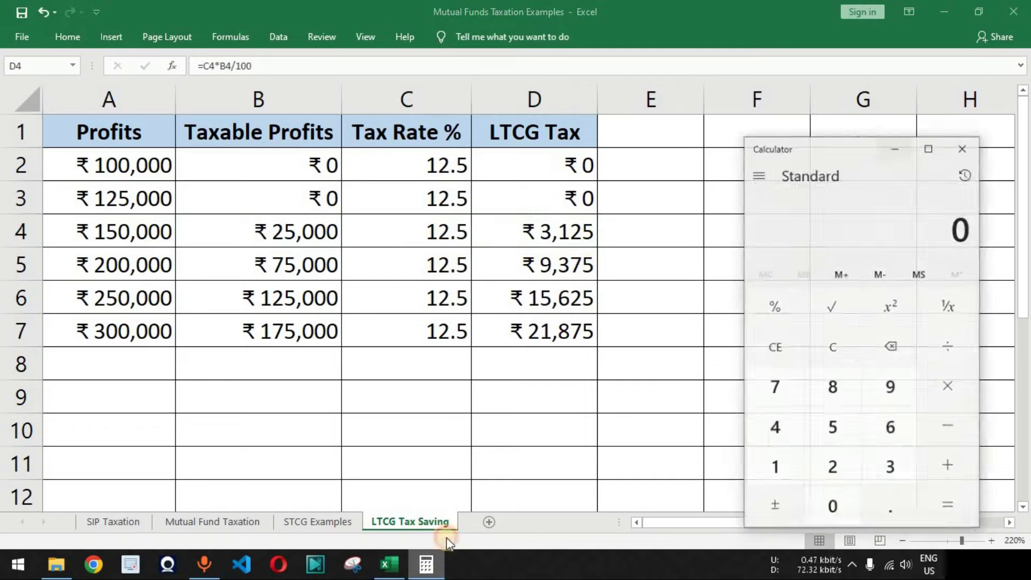
pyautogui.write('250000')
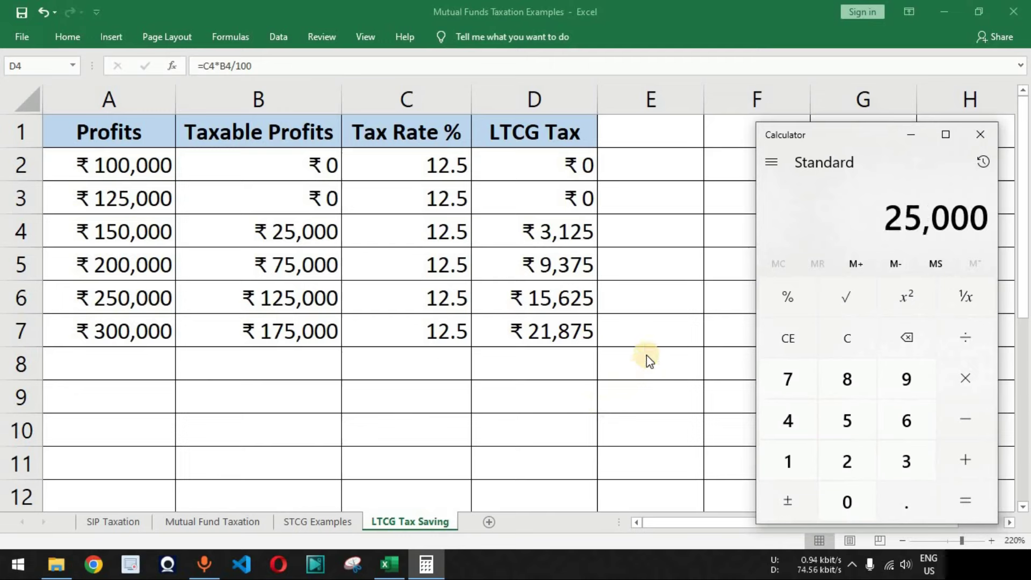
pyautogui.write('*12.5')
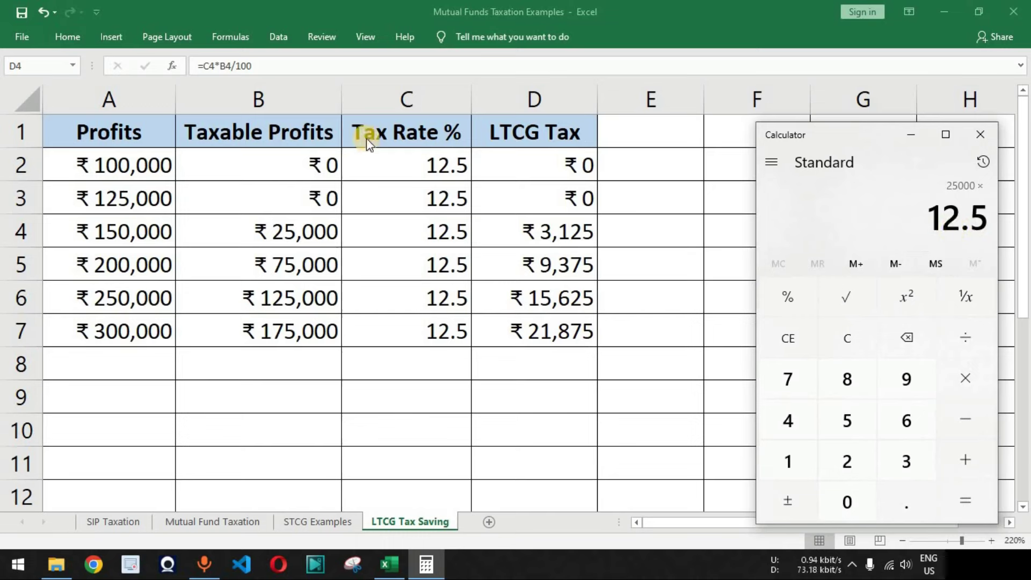
pyautogui.press('/')
pyautogui.press('1')
pyautogui.press('0')
pyautogui.press('Return')
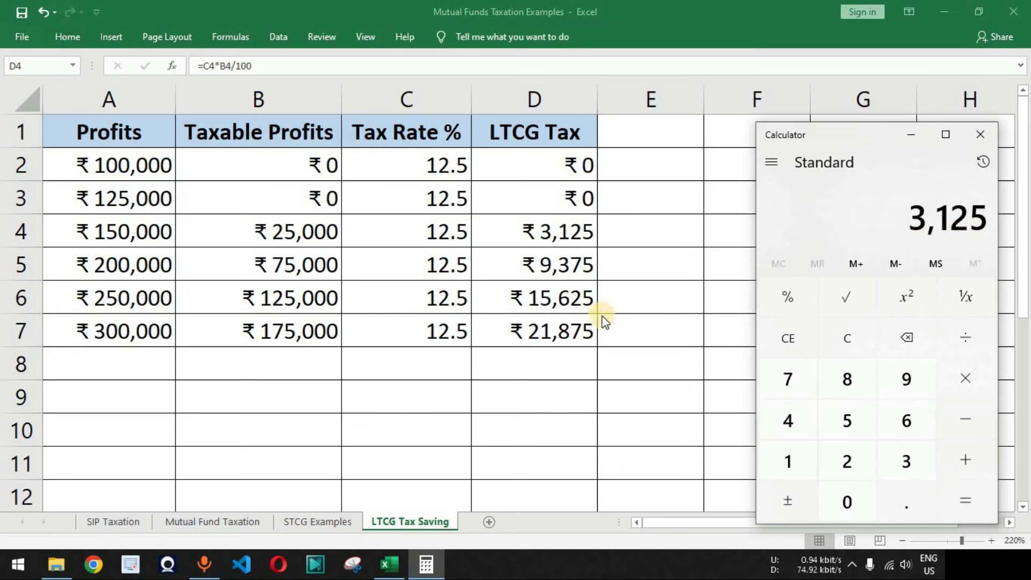
pyautogui.moveTo(915, 217); pyautogui.dragTo(988, 217)
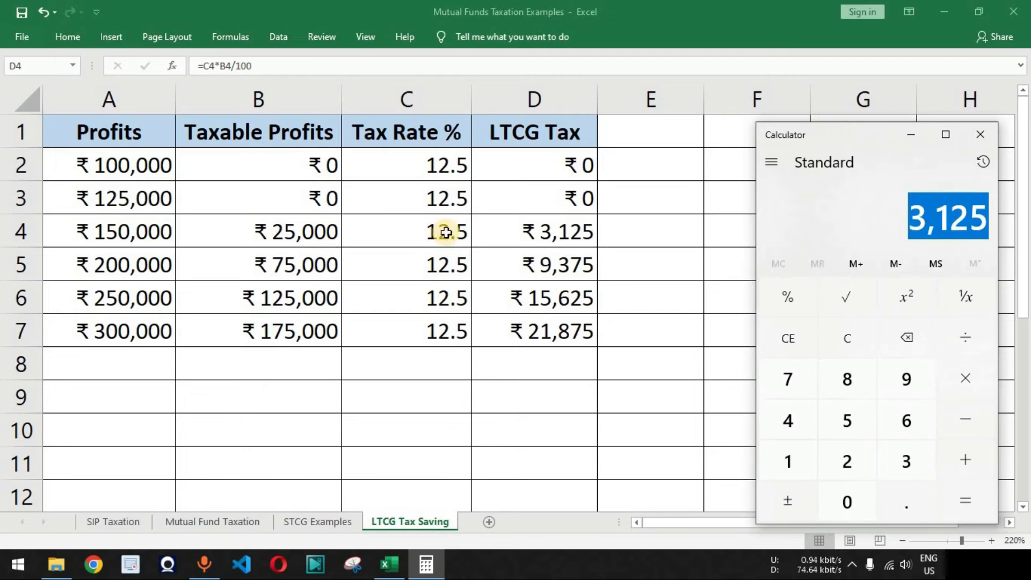
pyautogui.hotkey('alt', 'Tab')
# Review how profits, taxable profits and LTCG tax compare in rows 4 to 7 and in the exempt rows 2 and 3.
pyautogui.click(7, 230)
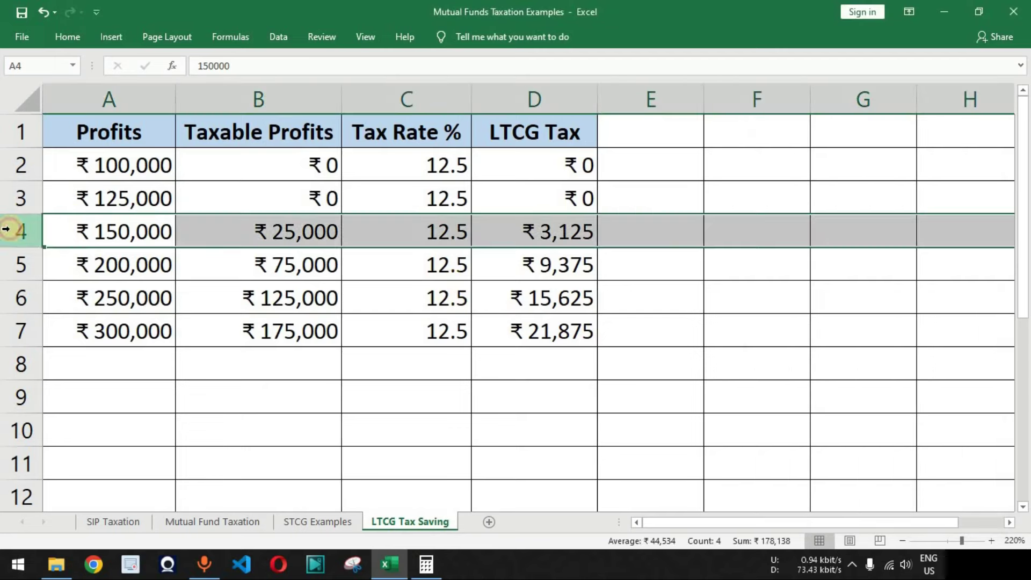
pyautogui.click(553, 242)
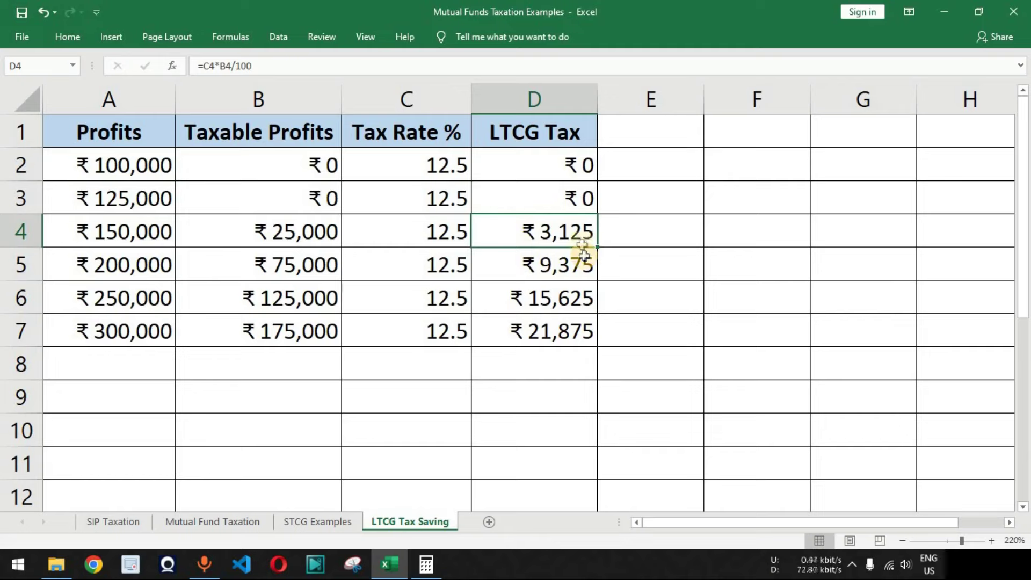
pyautogui.click(134, 266)
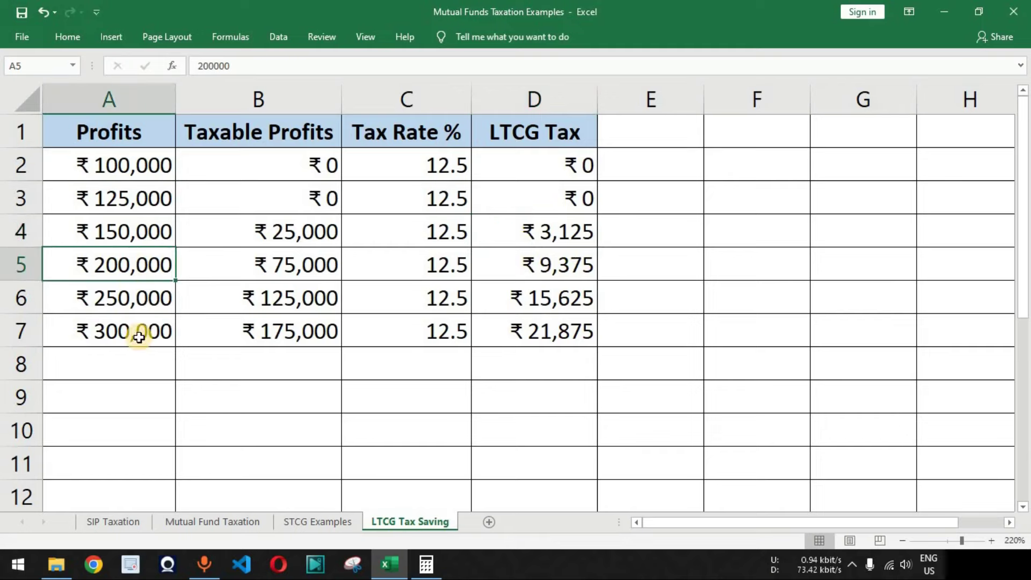
pyautogui.click(315, 268)
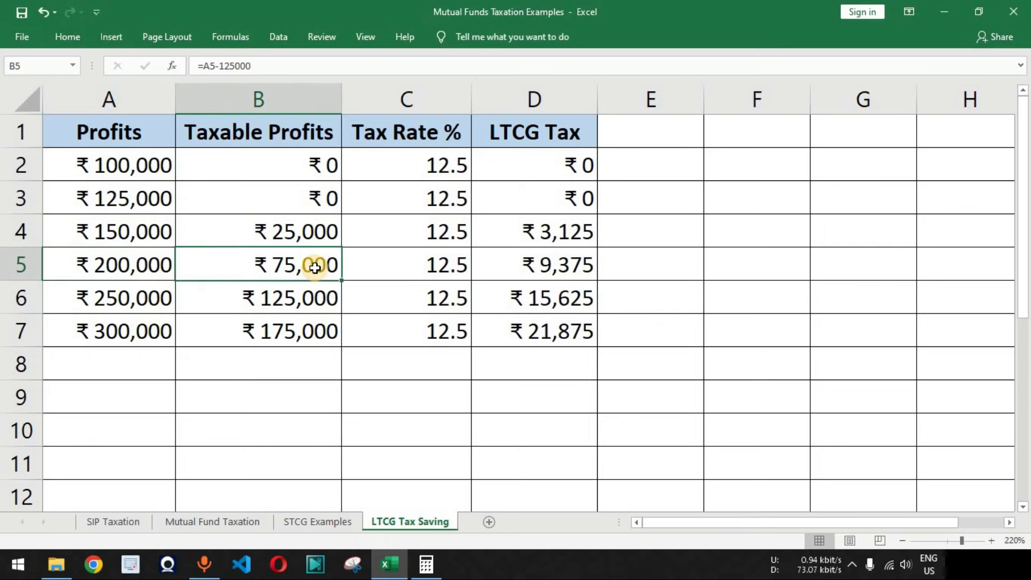
pyautogui.click(557, 260)
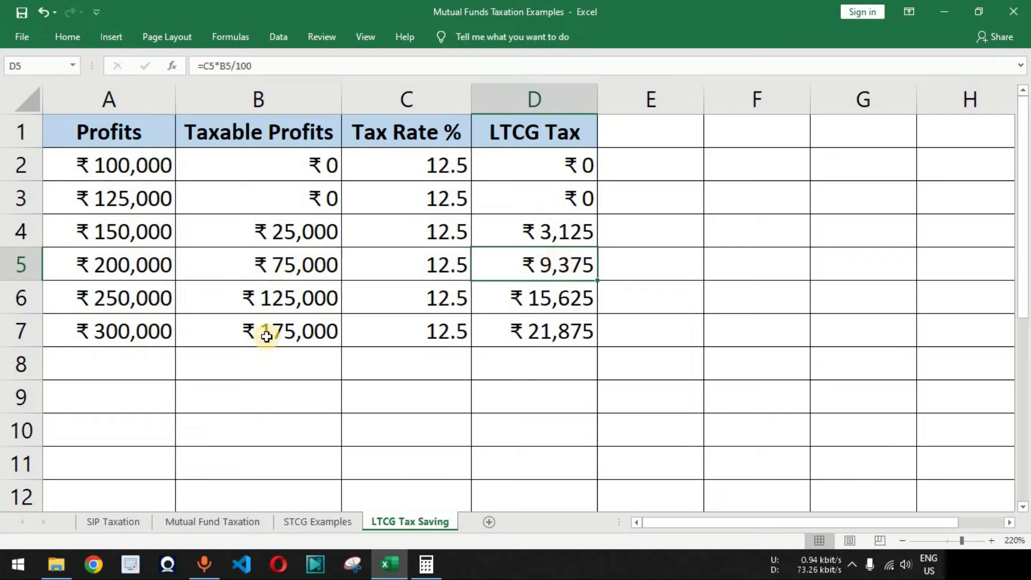
pyautogui.moveTo(141, 297); pyautogui.dragTo(527, 340)
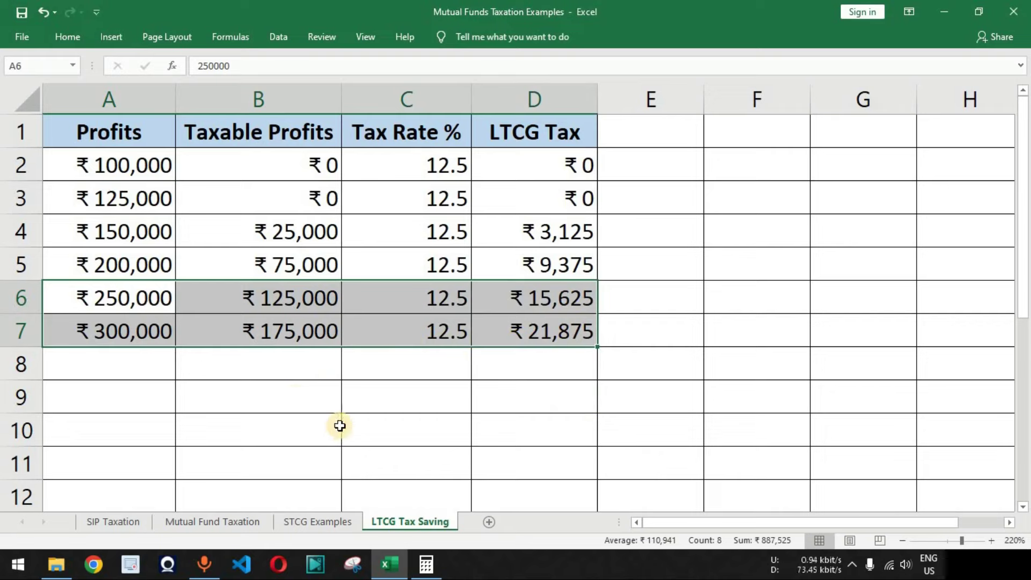
pyautogui.moveTo(553, 230); pyautogui.dragTo(560, 324)
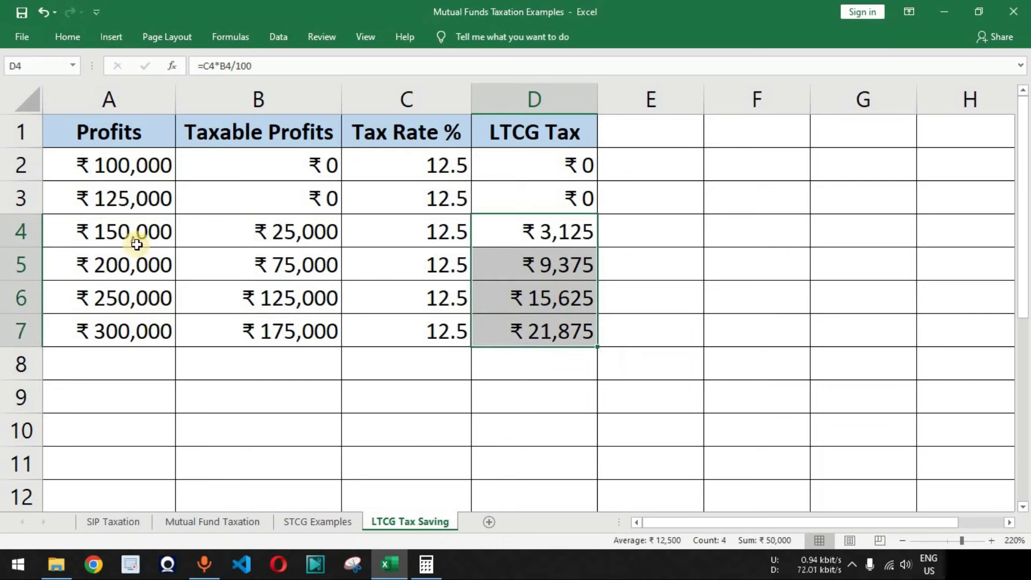
pyautogui.click(136, 199)
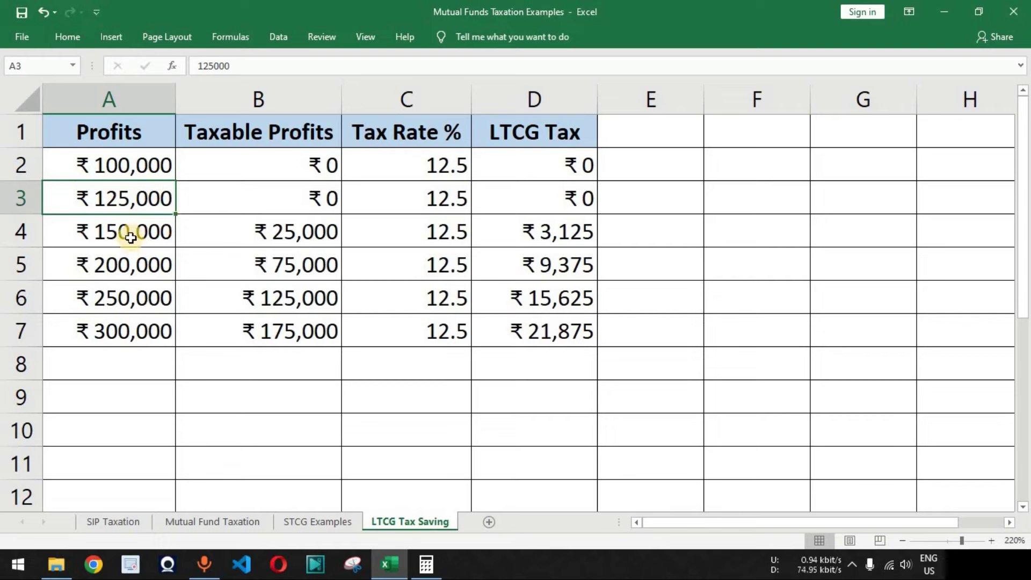
pyautogui.click(23, 233)
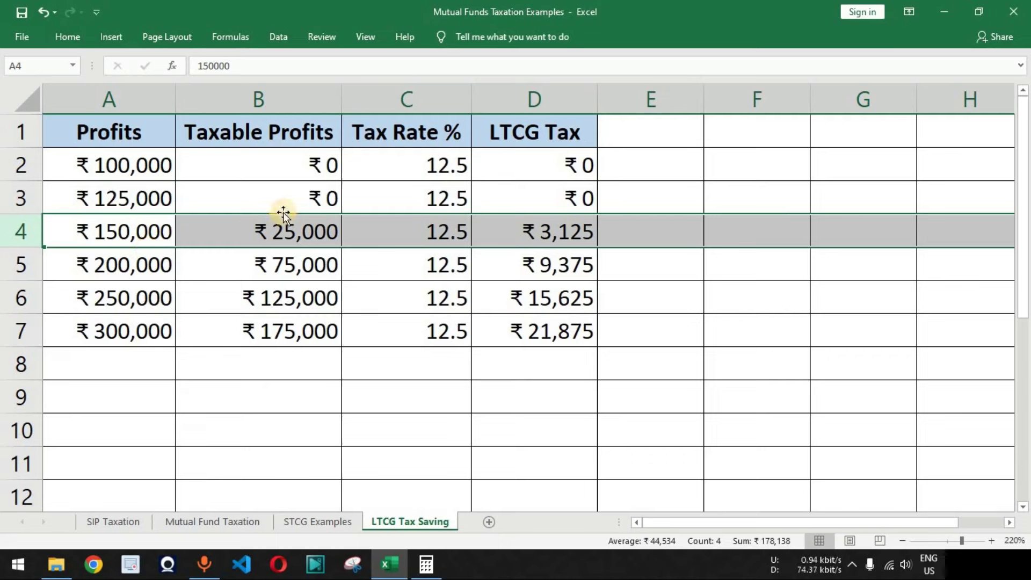
pyautogui.moveTo(313, 161); pyautogui.dragTo(309, 195)
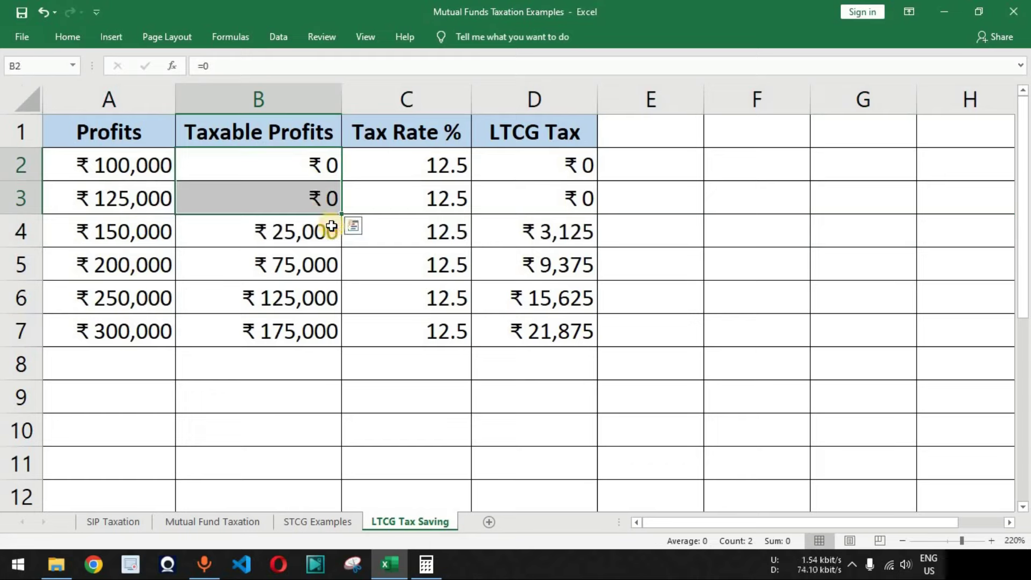
# Enter the labels Month 1 in cell F1 and Month 2 in cell F2.
pyautogui.click(728, 139)
pyautogui.write('Month 1')
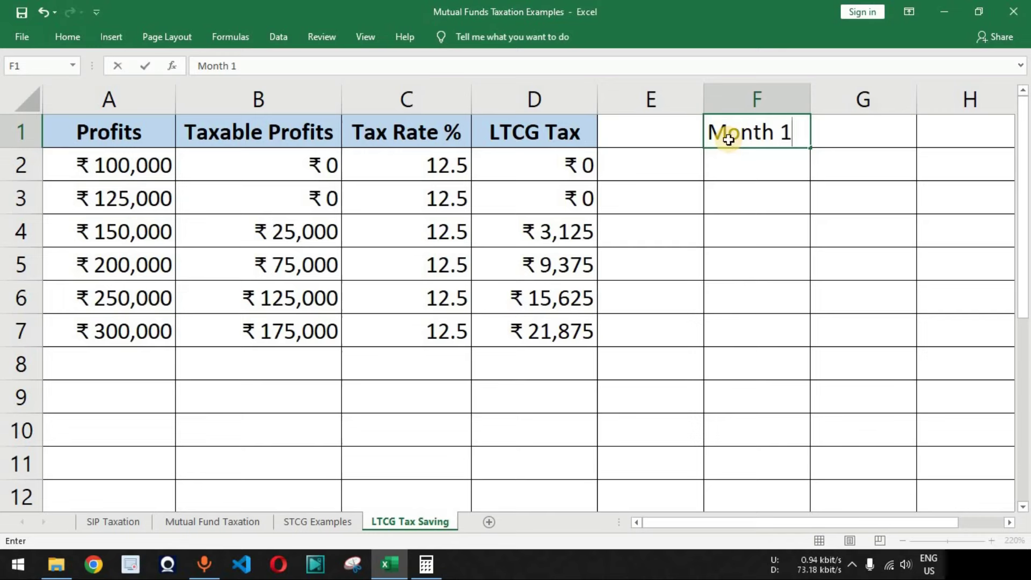
pyautogui.press('Return')
pyautogui.write('Month 1')
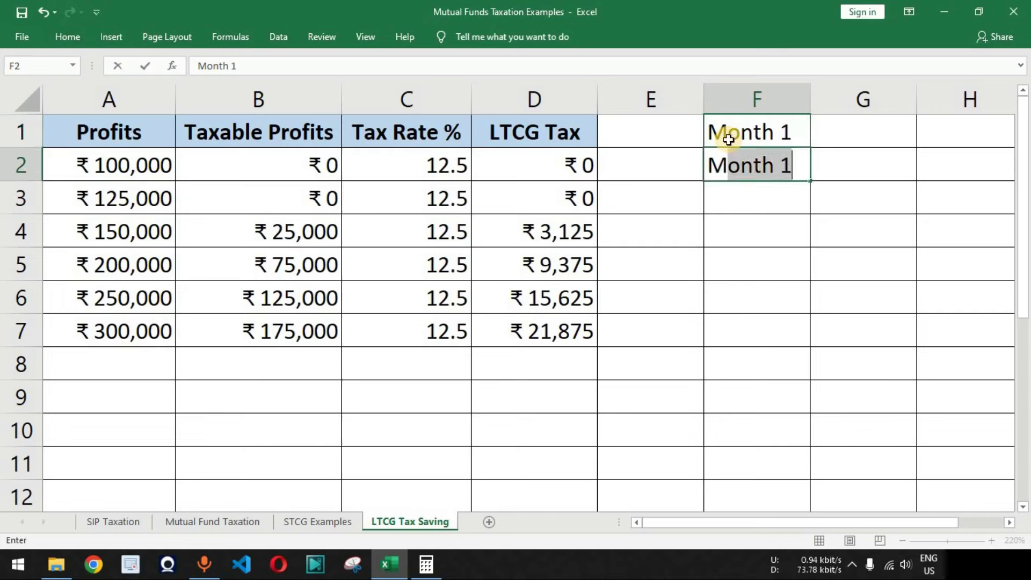
pyautogui.write(' 2')
pyautogui.press('Return')
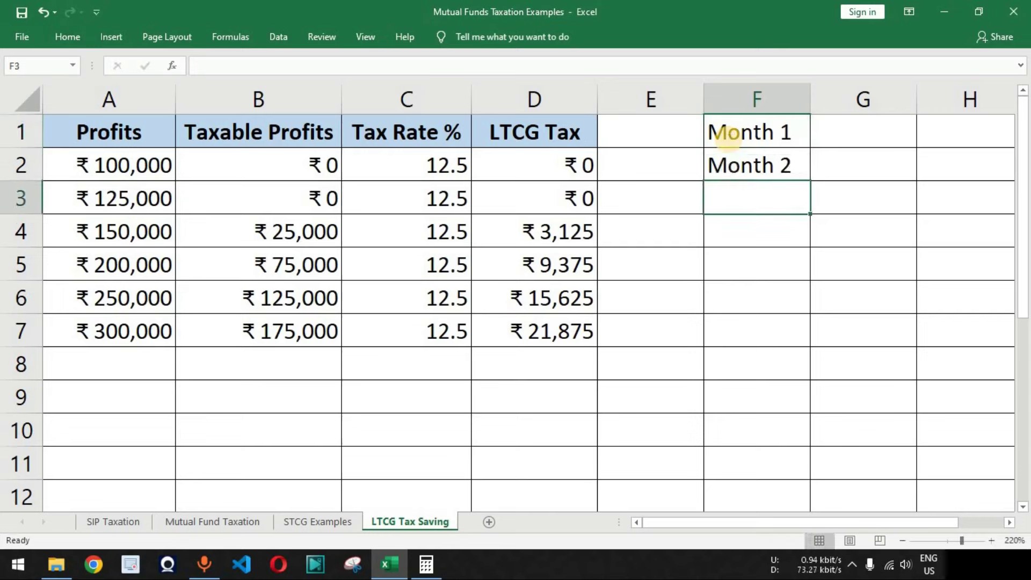
# Fill the month label series down column F to Month 24 in cell F24 and check the list from end to end.
pyautogui.moveTo(793, 138); pyautogui.dragTo(798, 478)
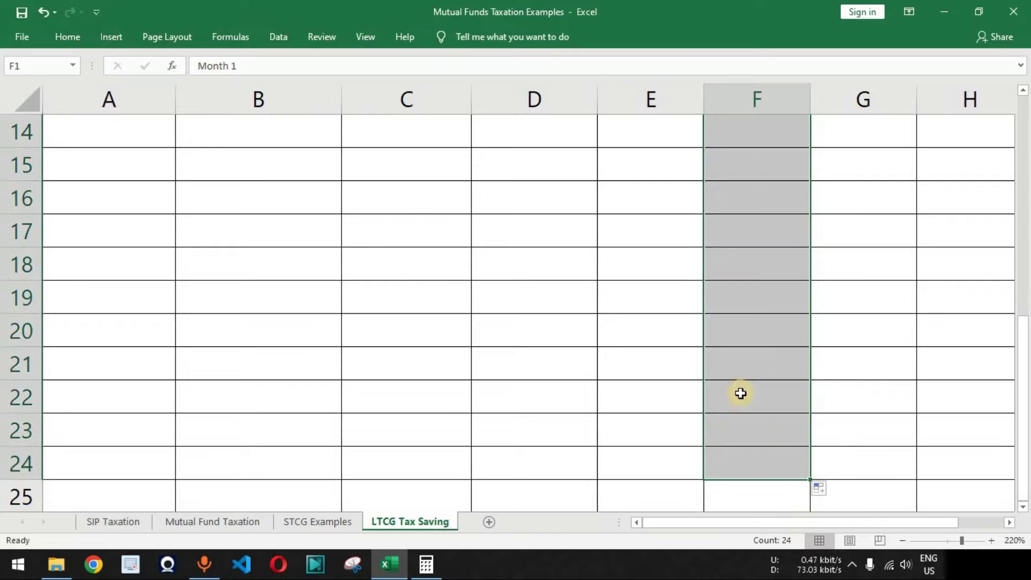
pyautogui.scroll(-4, 784, 295)
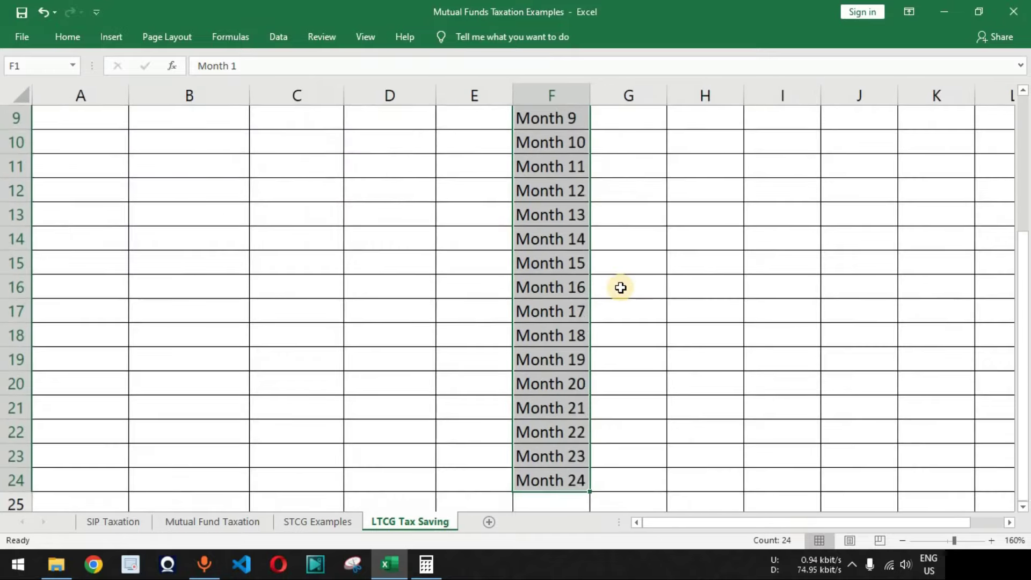
pyautogui.scroll(3, 620, 288)
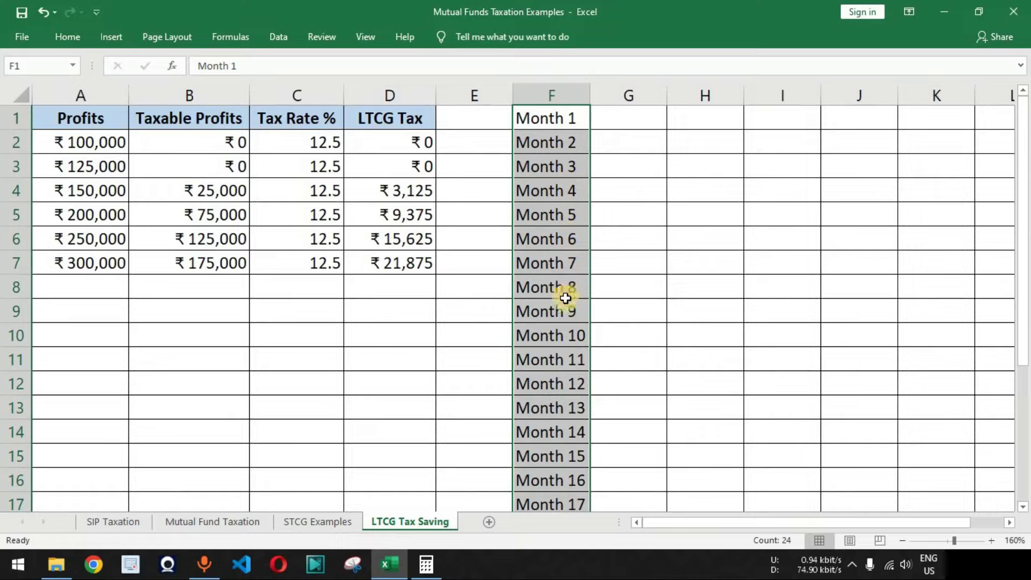
pyautogui.hotkey('ctrl', 'Down')
pyautogui.scroll(-1, 643, 175)
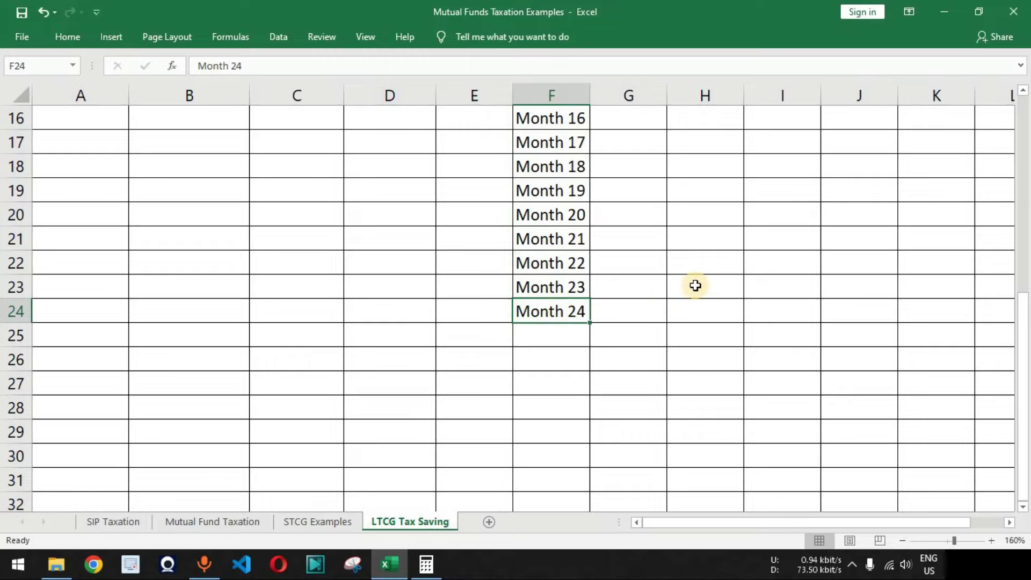
pyautogui.scroll(4, 695, 285)
pyautogui.scroll(2, 695, 285)
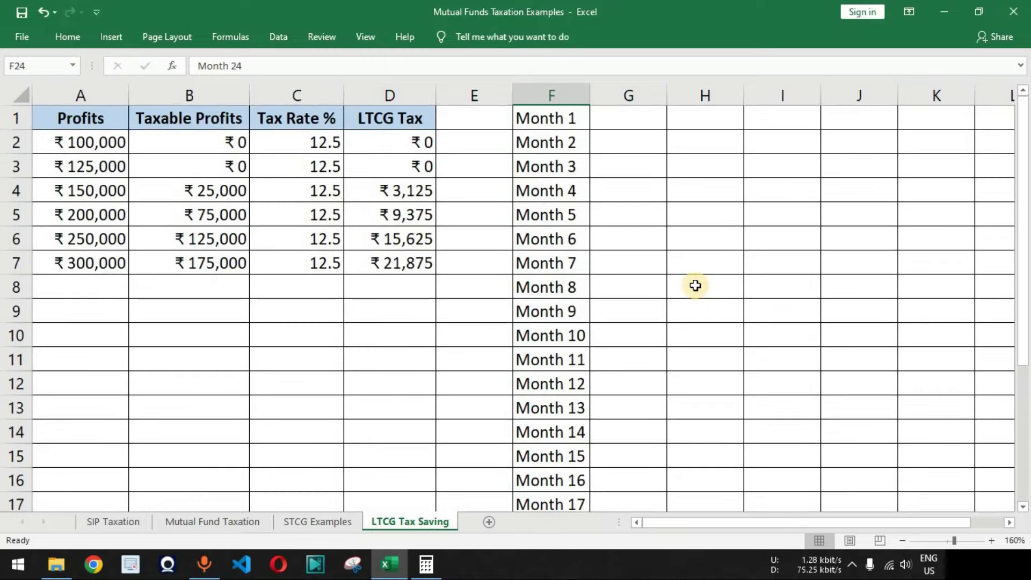
# Examine Month 1 to Month 12 and Month 13 to Month 24 as separate yearly blocks alongside the profit in A4.
pyautogui.moveTo(570, 121); pyautogui.dragTo(585, 383)
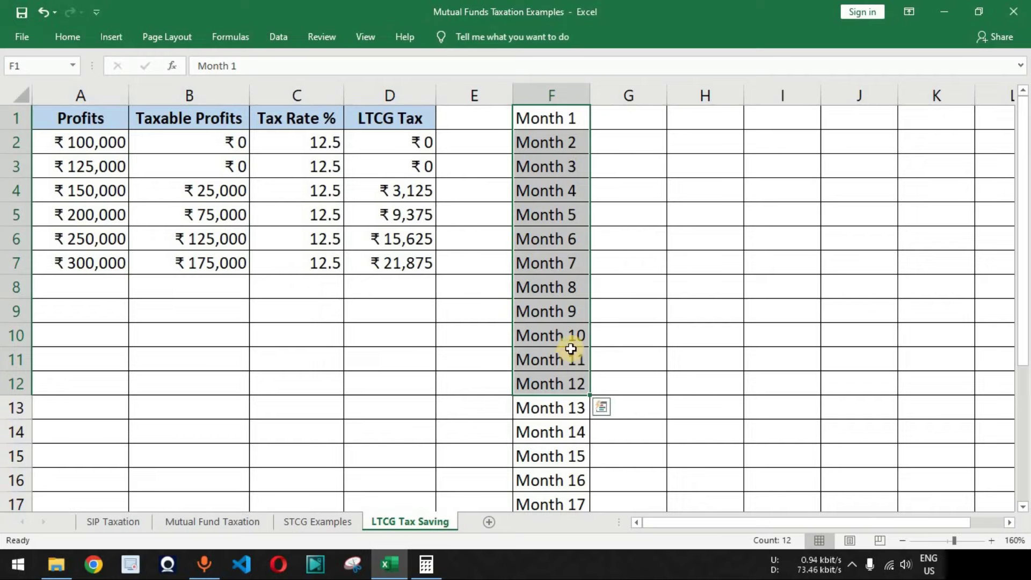
pyautogui.scroll(-3, 658, 265)
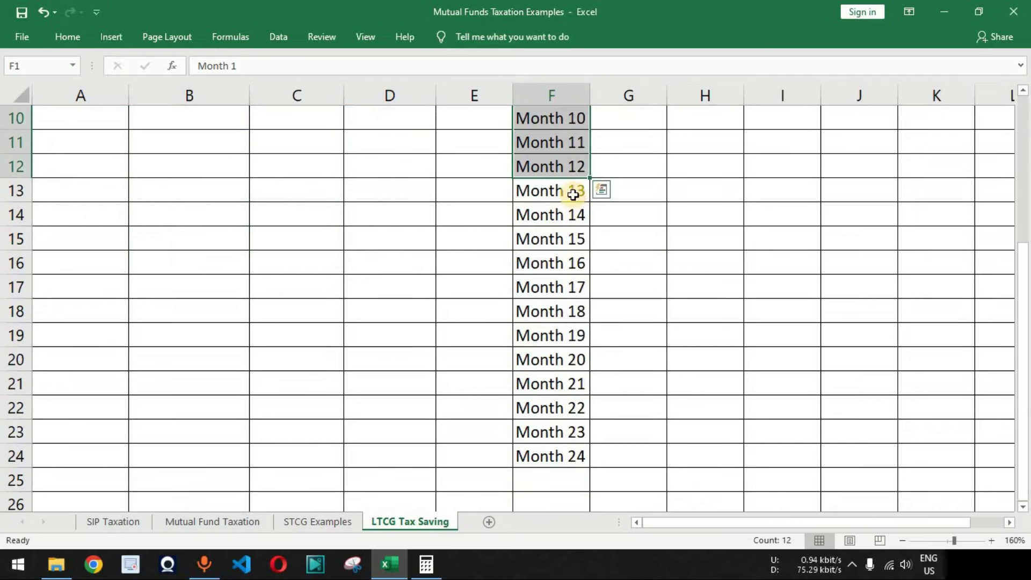
pyautogui.click(557, 454)
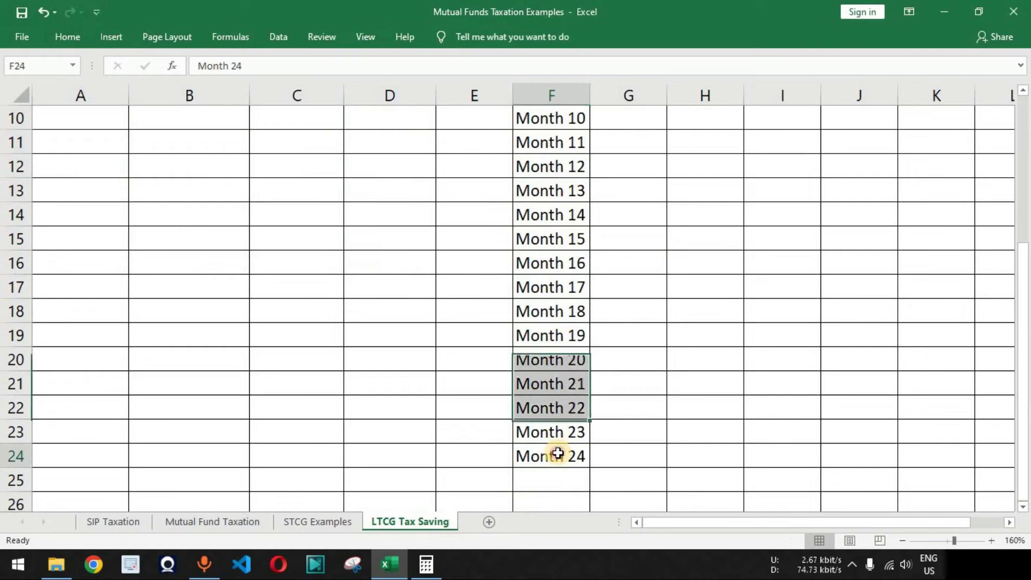
pyautogui.moveTo(575, 189); pyautogui.dragTo(560, 453)
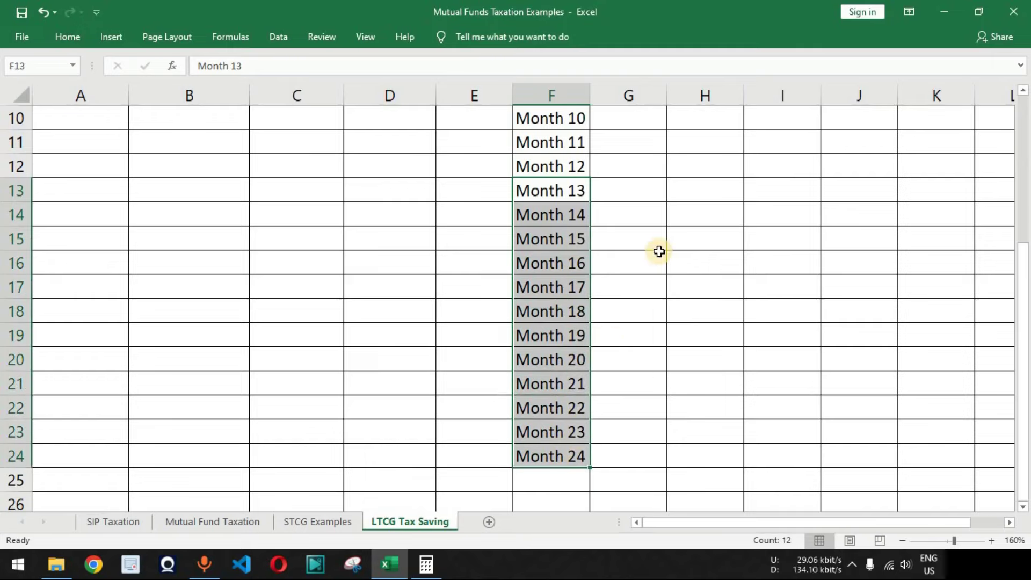
pyautogui.scroll(3, 659, 251)
pyautogui.moveTo(564, 117); pyautogui.dragTo(561, 385)
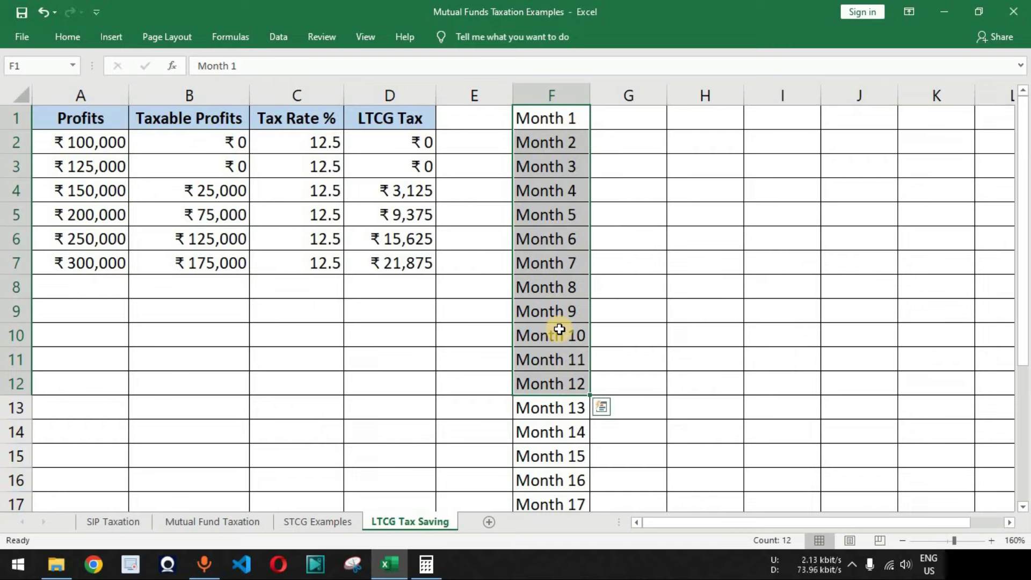
pyautogui.click(83, 192)
pyautogui.moveTo(564, 117); pyautogui.dragTo(568, 381)
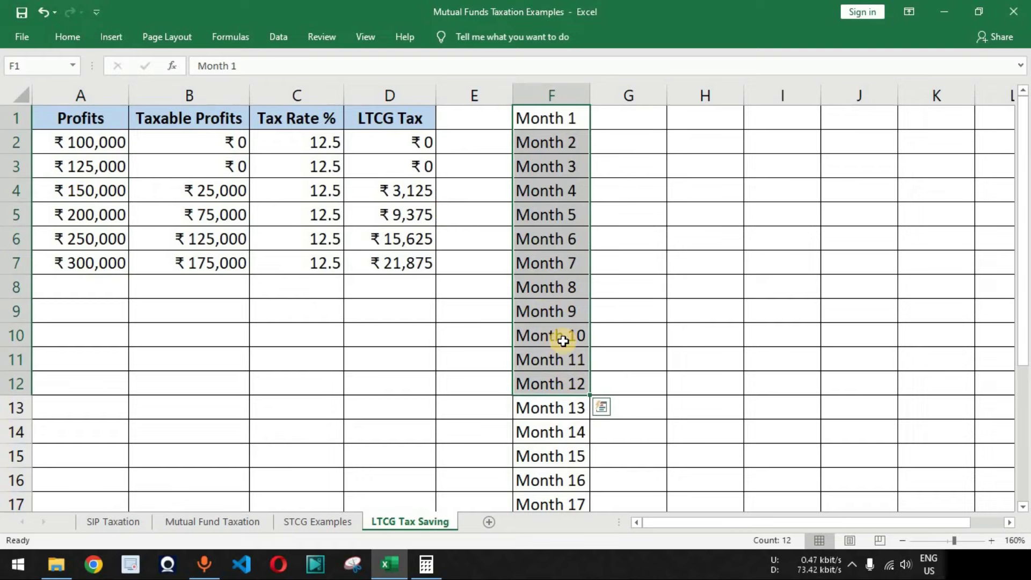
# Examine Month 1 to Month 10 and Month 11 to Month 15 in column F as separate blocks.
pyautogui.moveTo(559, 117); pyautogui.dragTo(559, 336)
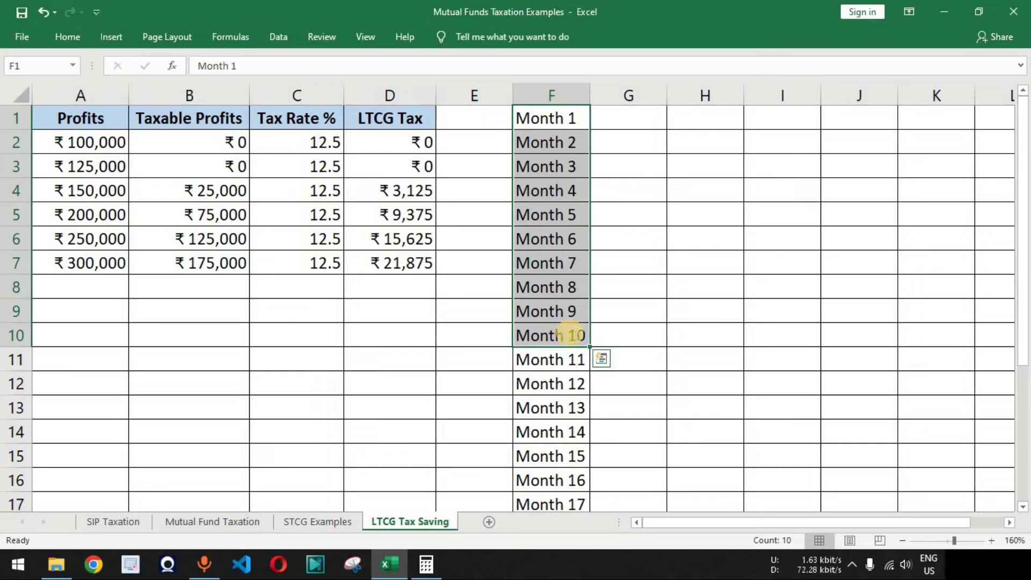
pyautogui.scroll(-2, 575, 335)
pyautogui.click(561, 225)
pyautogui.moveTo(562, 225); pyautogui.dragTo(561, 311)
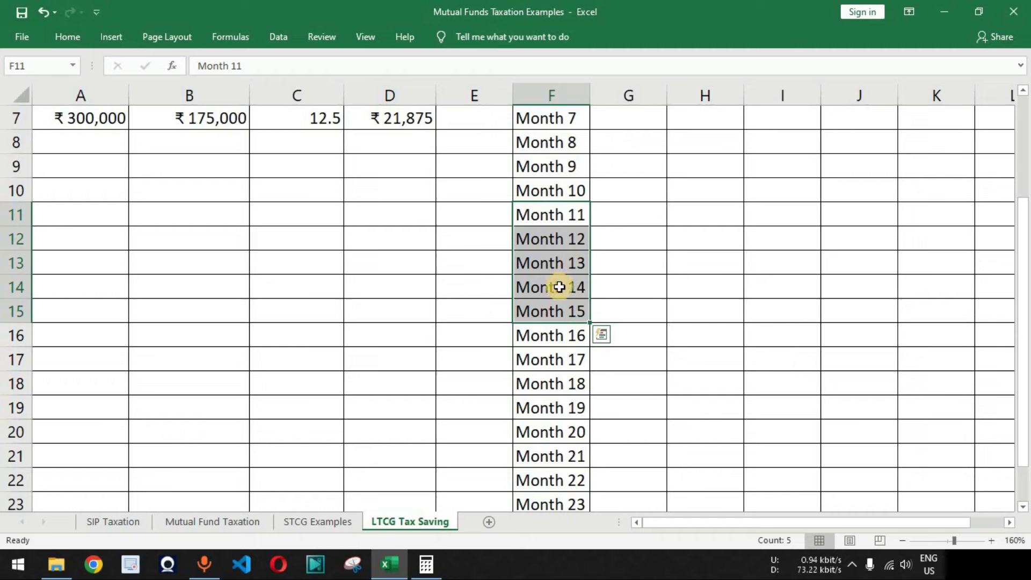
pyautogui.scroll(2, 559, 287)
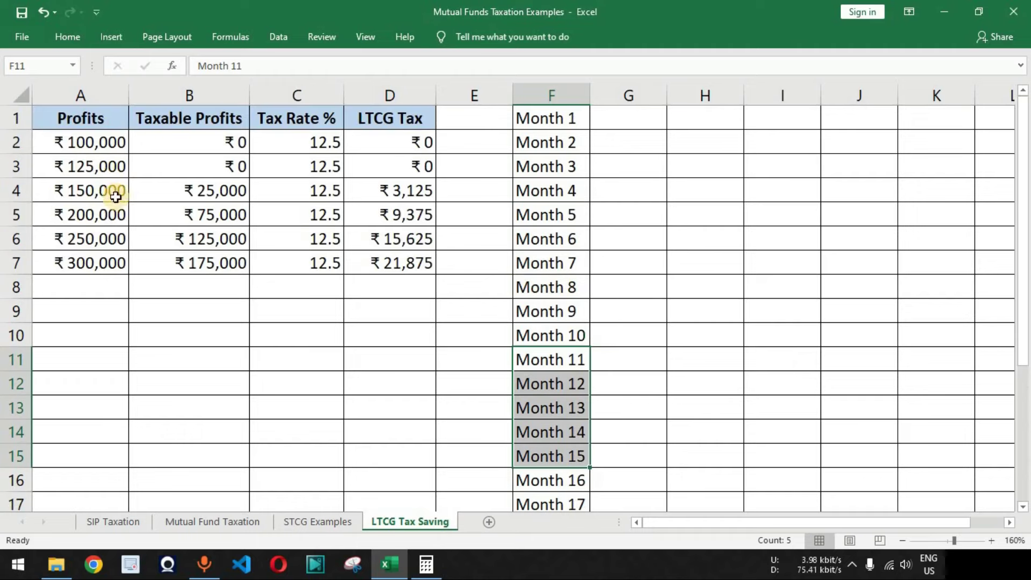
# Compare the exempt profit in A3 and the LTCG tax in D2:D3 with the taxable profit and tax rate in row 4.
pyautogui.click(64, 167)
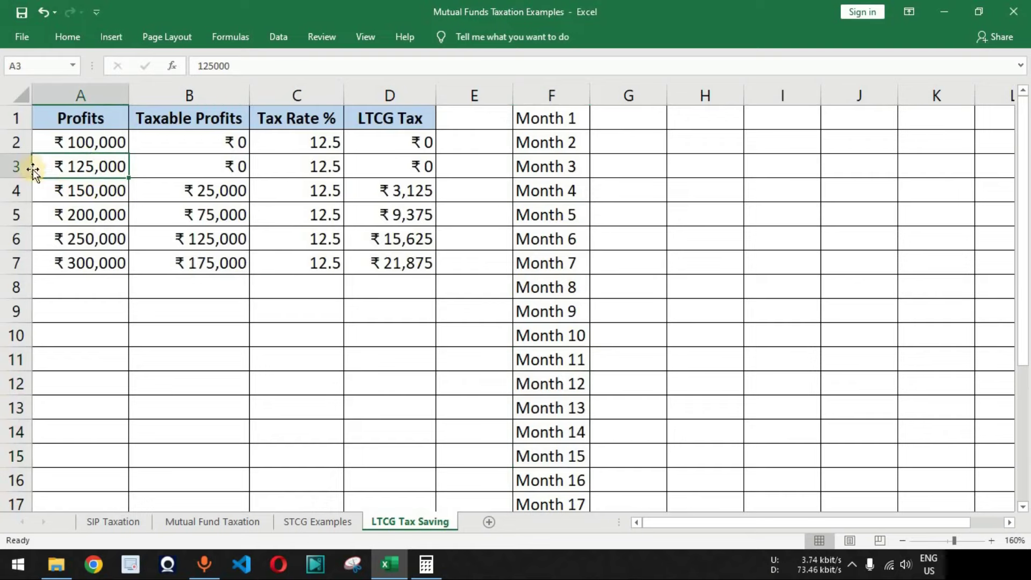
pyautogui.click(15, 167)
pyautogui.moveTo(403, 145); pyautogui.dragTo(410, 181)
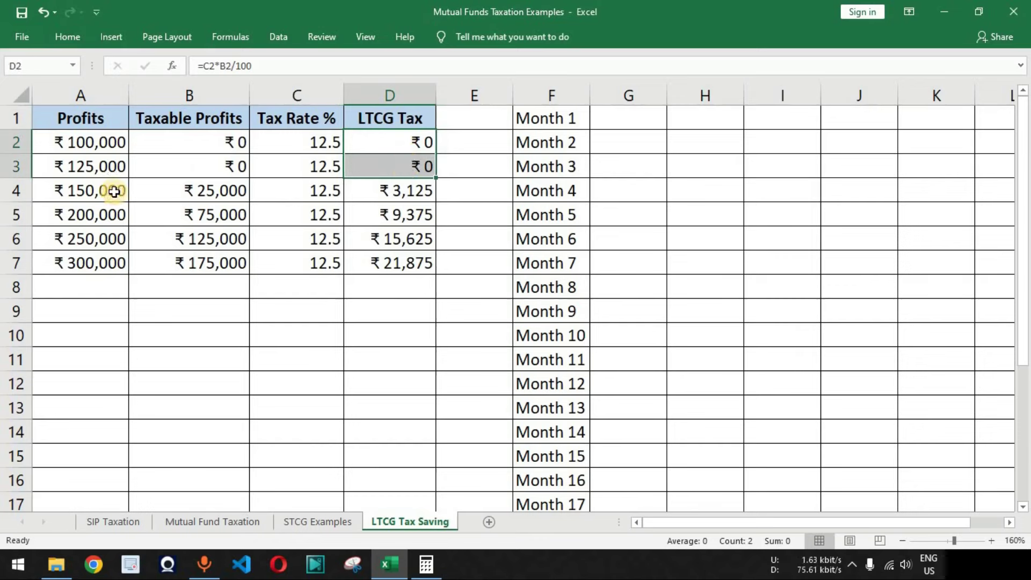
pyautogui.click(204, 196)
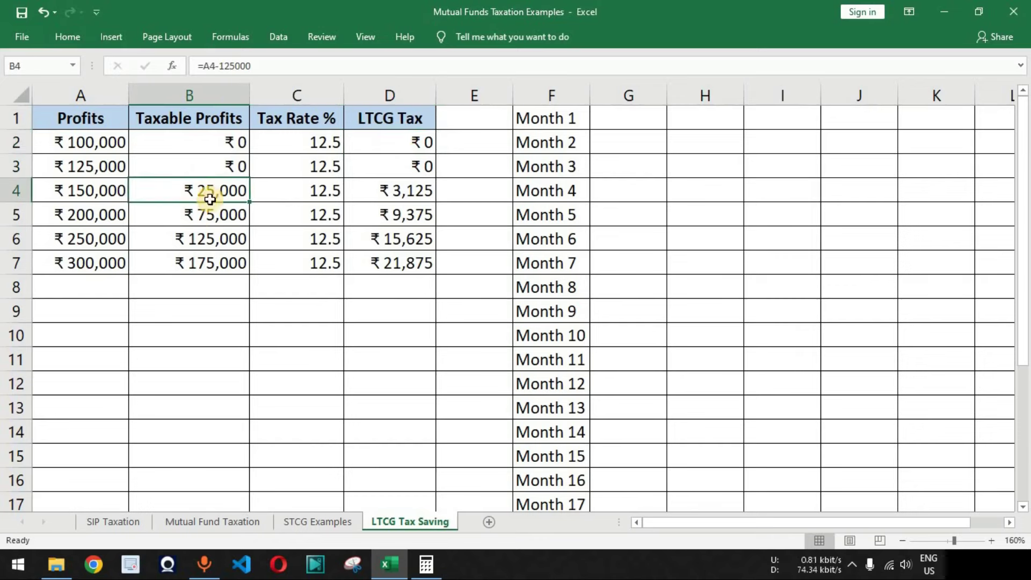
pyautogui.click(310, 191)
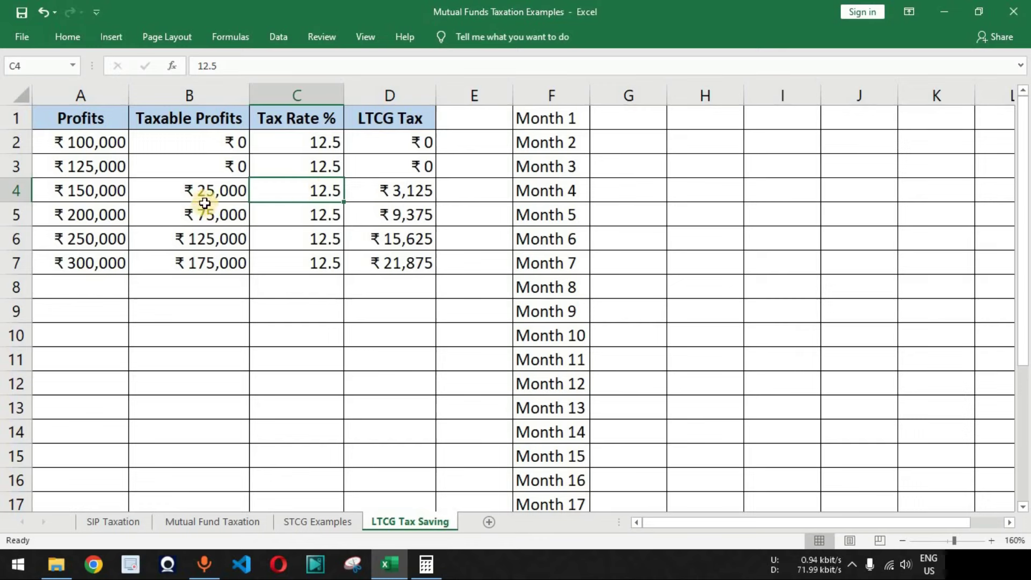
pyautogui.click(107, 166)
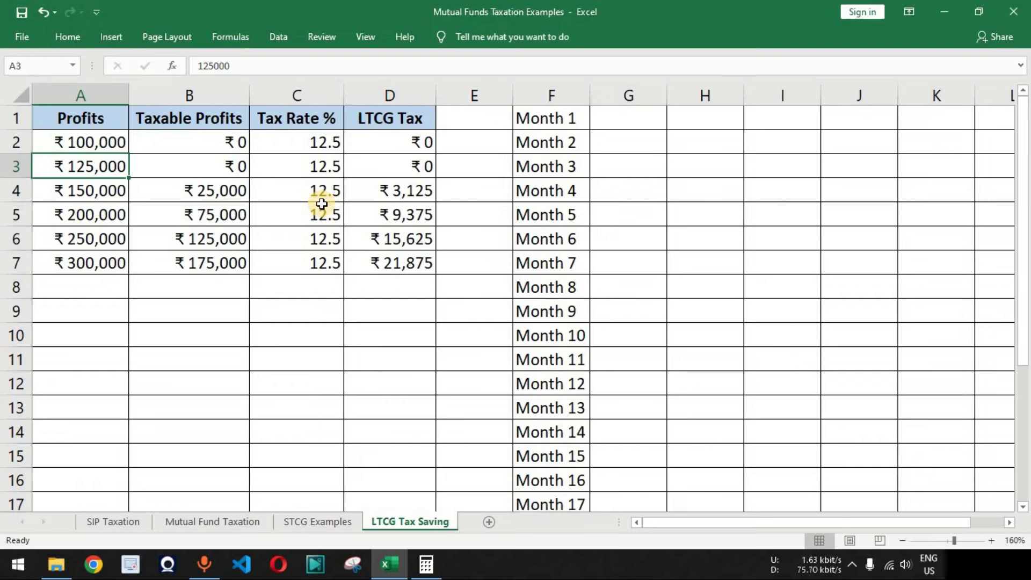
pyautogui.click(204, 190)
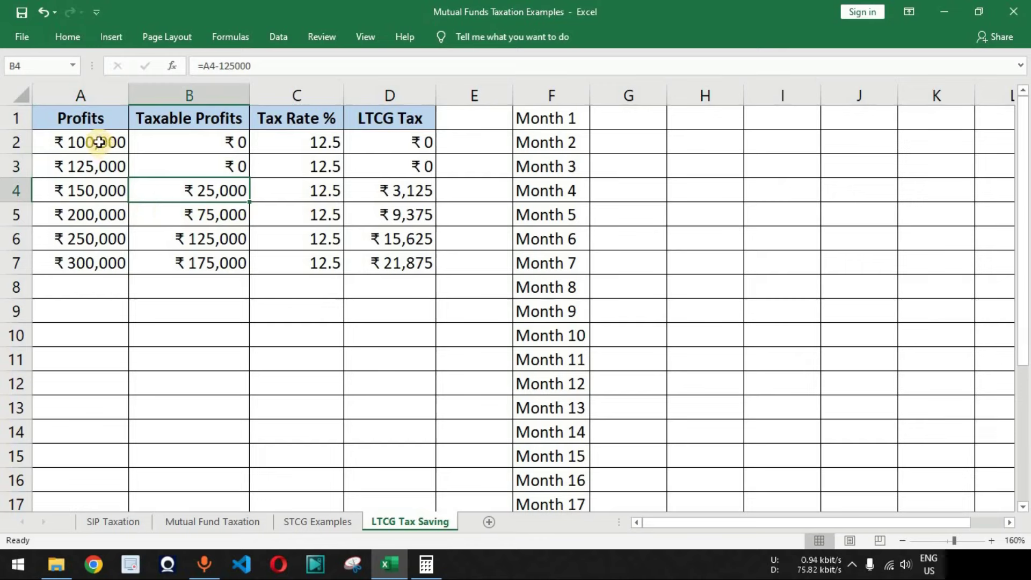
# Examine the profits in A2:A3 alongside Month 5 to Month 15 and the rest of the month list down to Month 24.
pyautogui.moveTo(98, 142); pyautogui.dragTo(99, 166)
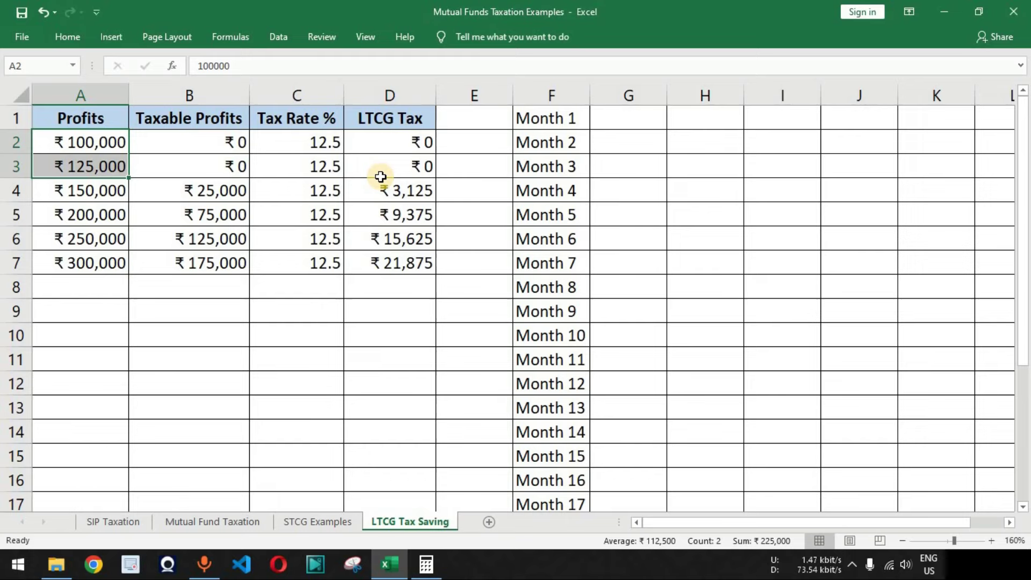
pyautogui.moveTo(108, 142); pyautogui.dragTo(110, 166)
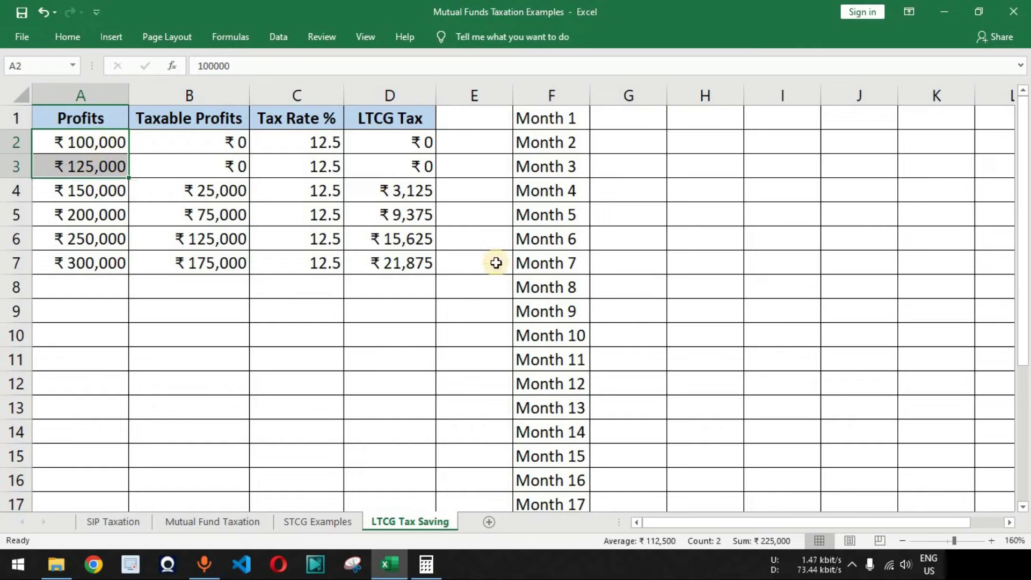
pyautogui.moveTo(555, 212); pyautogui.dragTo(555, 457)
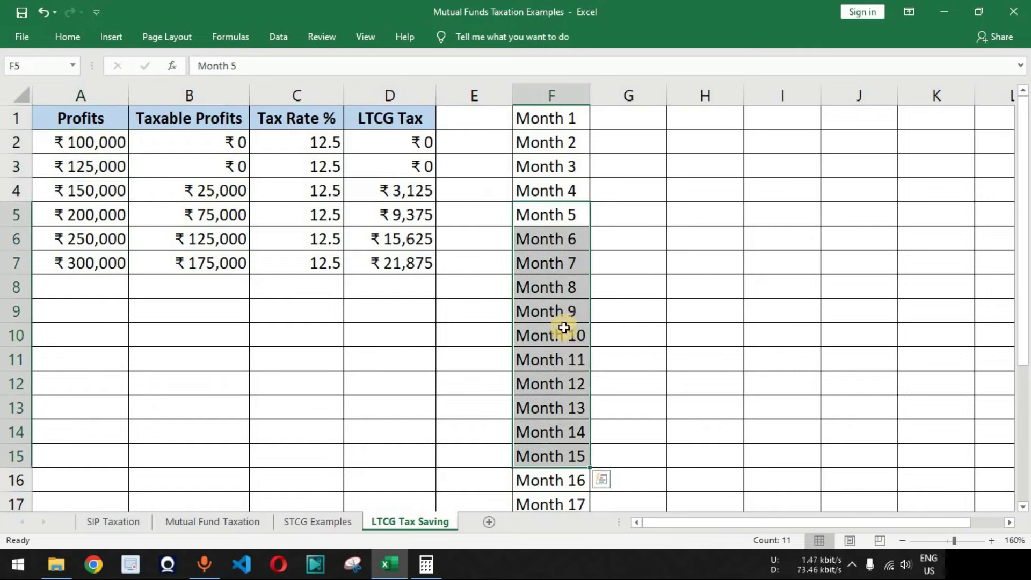
pyautogui.scroll(-4, 564, 327)
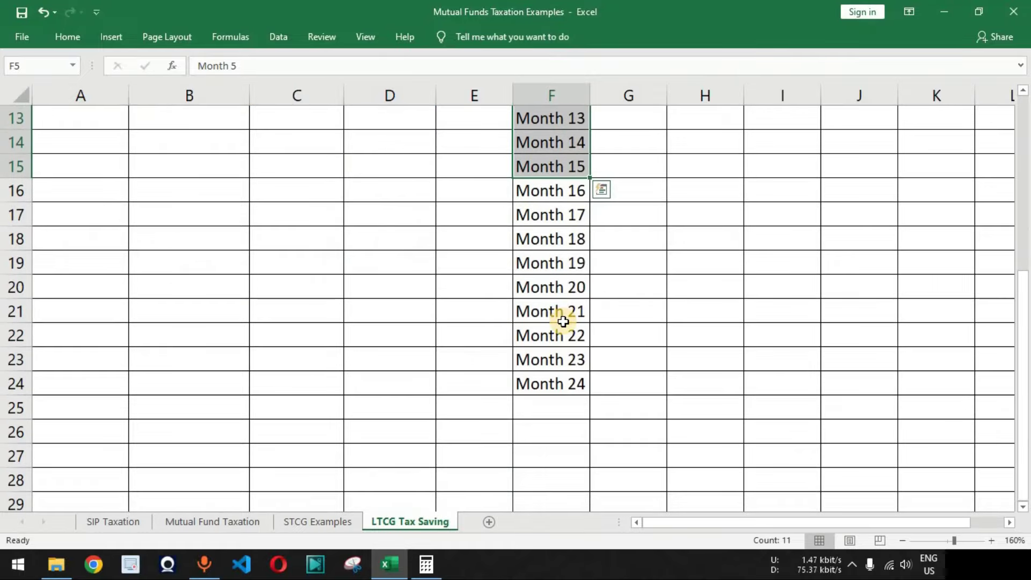
pyautogui.scroll(4, 561, 320)
# Compare the profits in A2:A3 with the taxable profits in B4:B7 and the LTCG tax in D4:D7.
pyautogui.moveTo(86, 140); pyautogui.dragTo(93, 162)
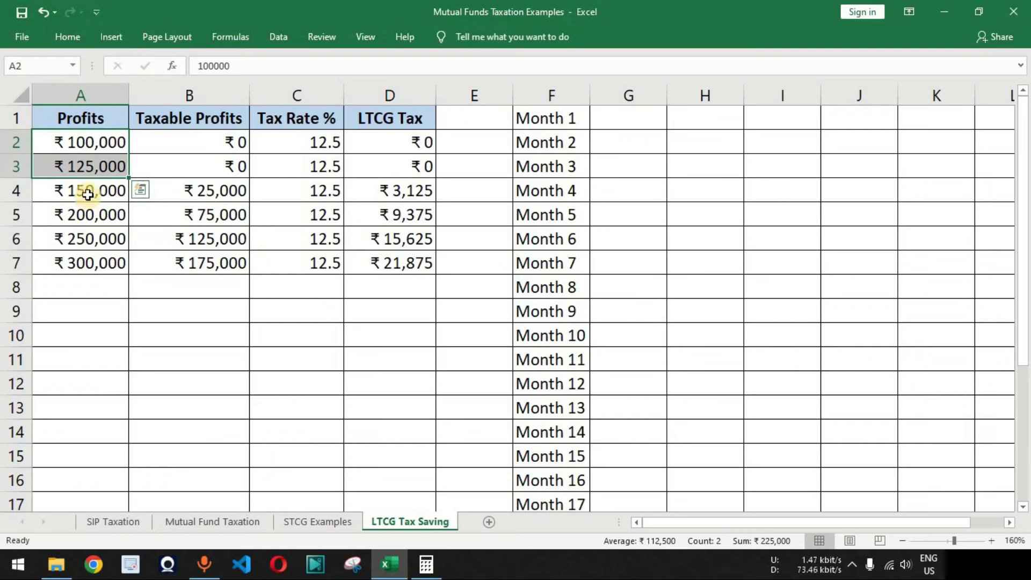
pyautogui.moveTo(202, 191); pyautogui.dragTo(202, 262)
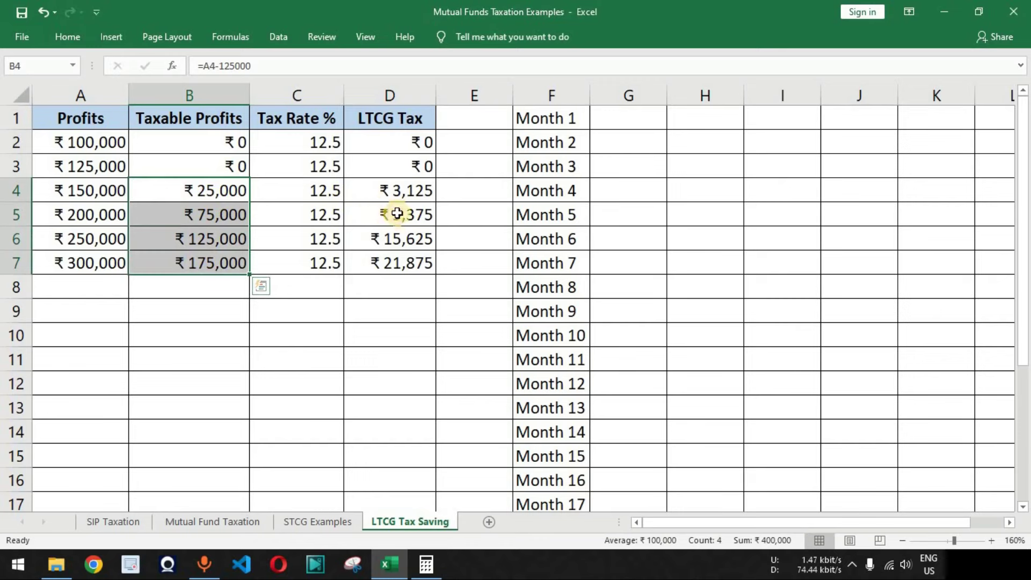
pyautogui.click(425, 262)
pyautogui.keyDown('shift'); pyautogui.click(392, 191); pyautogui.keyUp('shift')
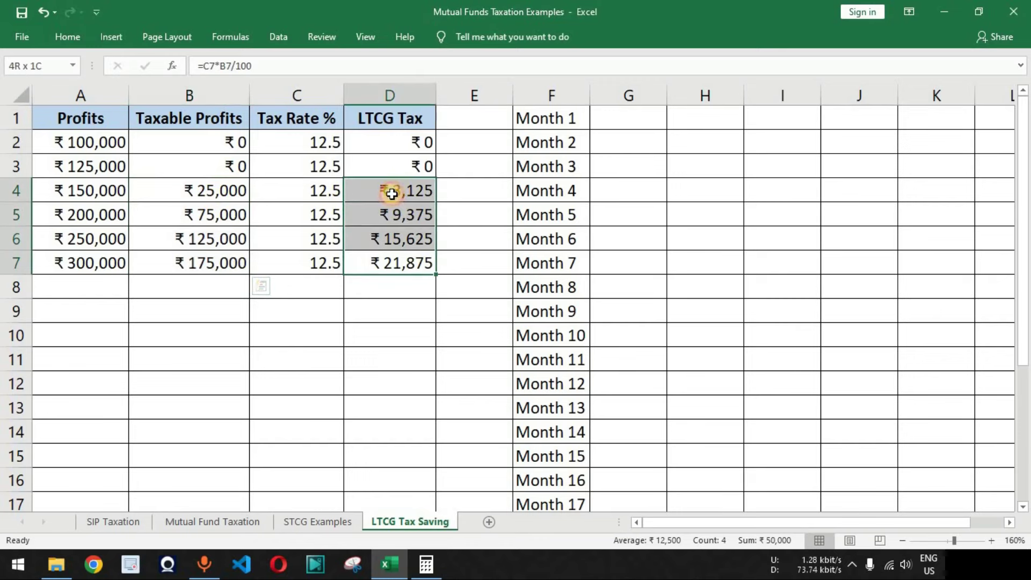